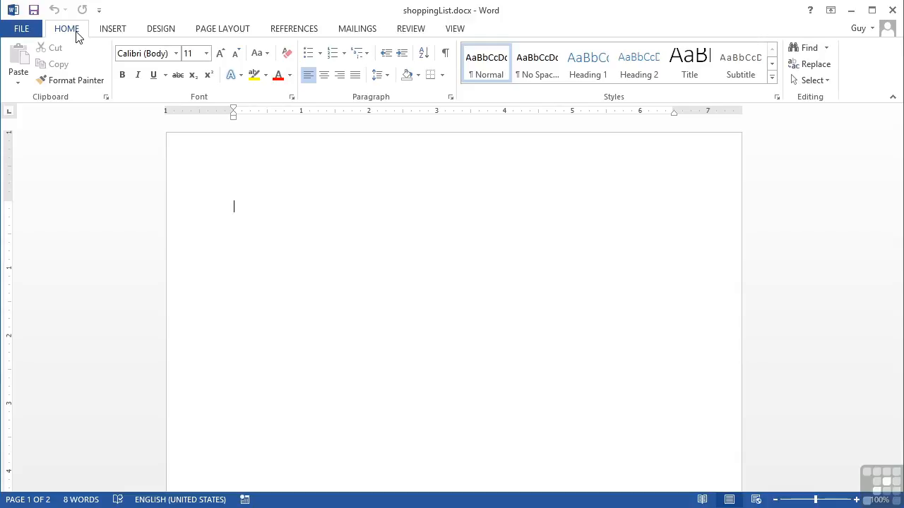
Create an automatically numbered list in the 1. format with the items "This is Item 1", "This is Item 2" and "This is Item 3".
type("1.")
key("space")
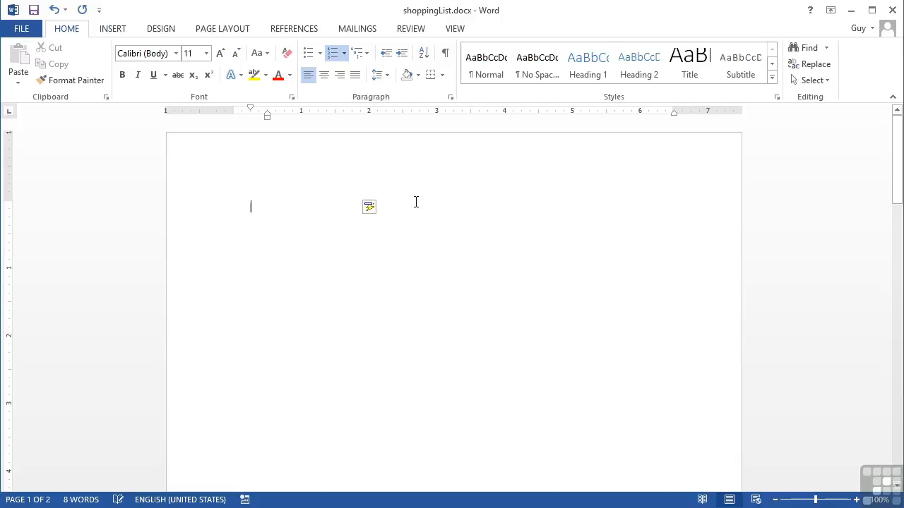
left_click(373, 211)
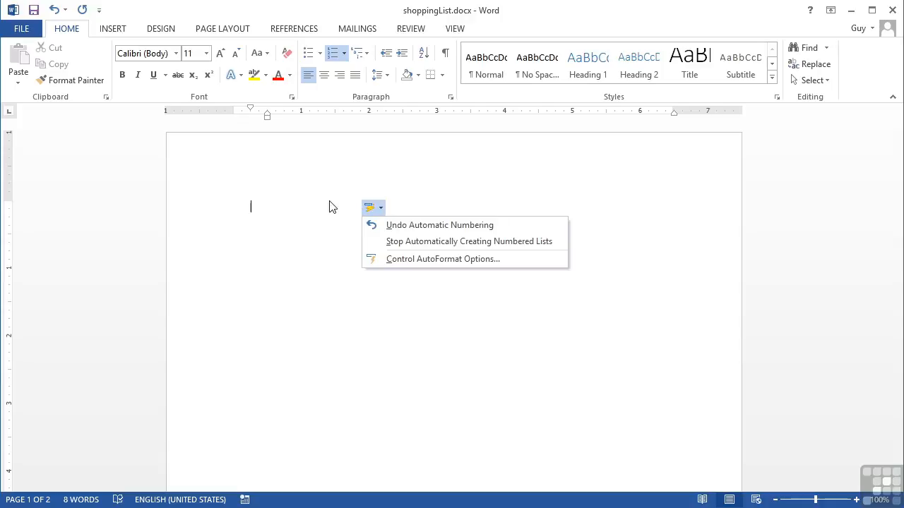
left_click(260, 207)
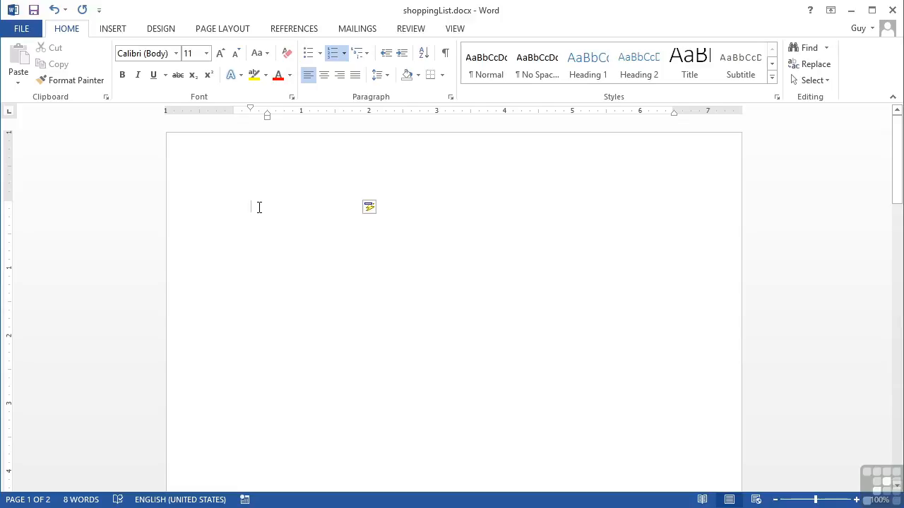
type("Th")
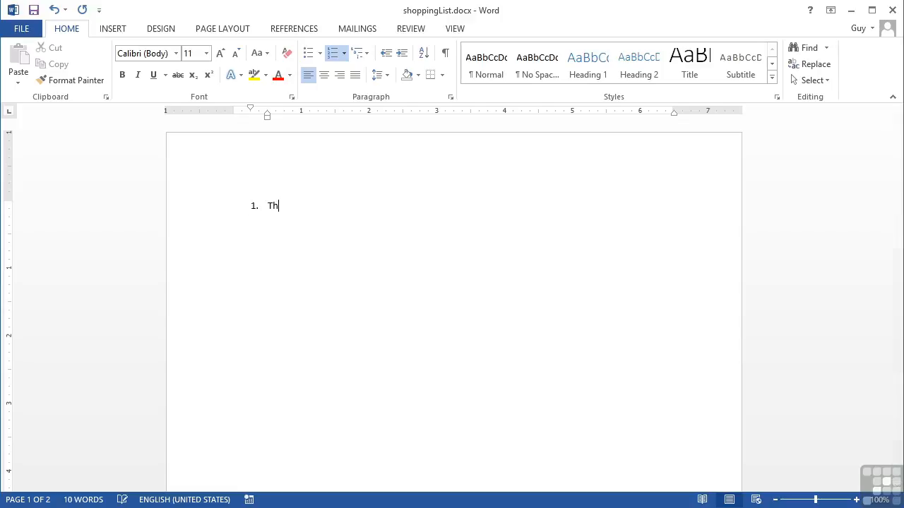
type("is is Item 1")
key("Return")
type("This is Item 2")
key("Return")
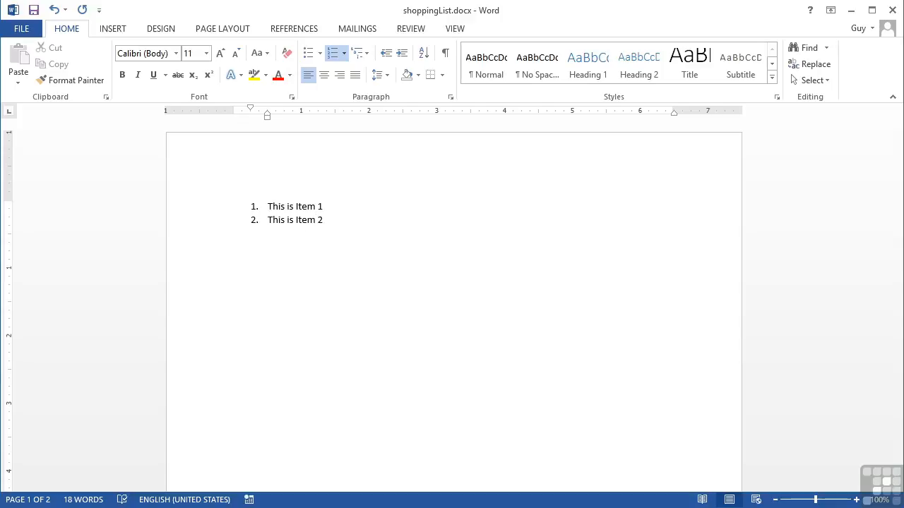
type("This is Item 3")
End the numbered list and write "This is a normal sentence." as unnumbered text below it.
key("Return")
key("BackSpace")
key("BackSpace")
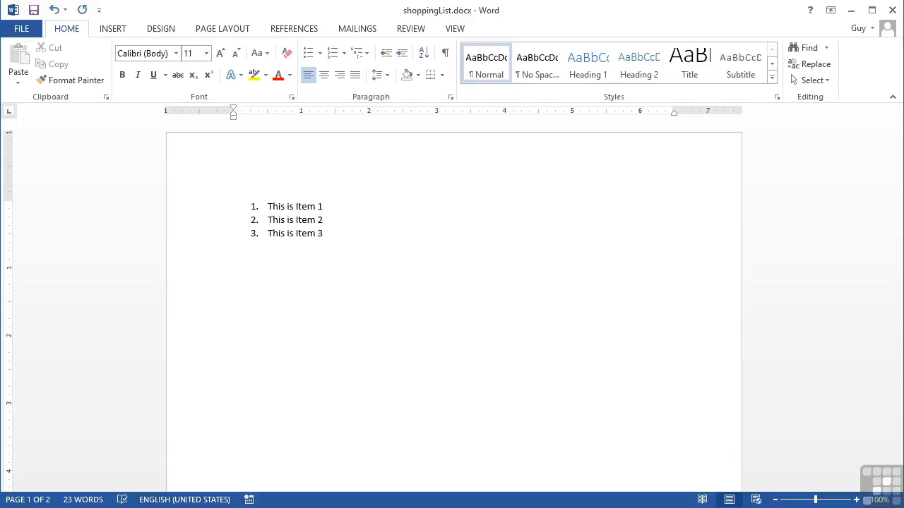
type("This is a normal sentence.")
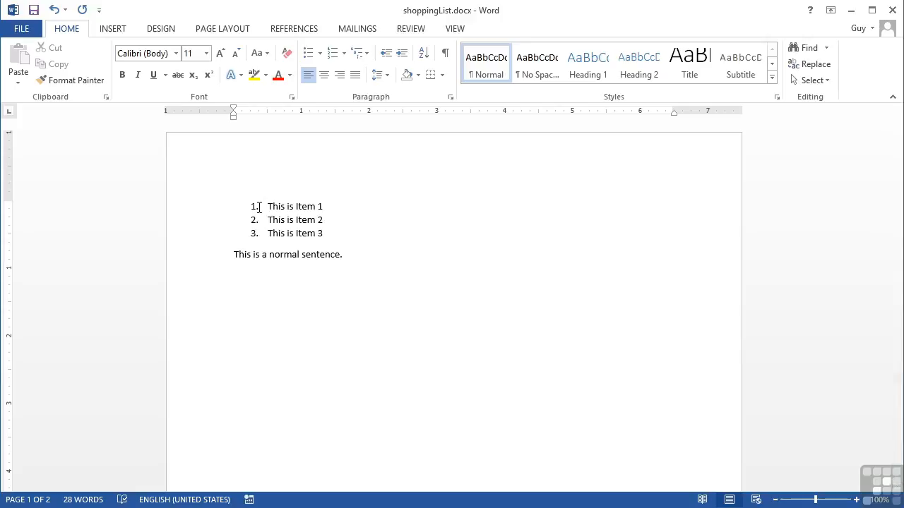
Add a lettered list in the a) format below the sentence with the items "List A", "L" and "L", and end the list.
key("Return")
type("a)")
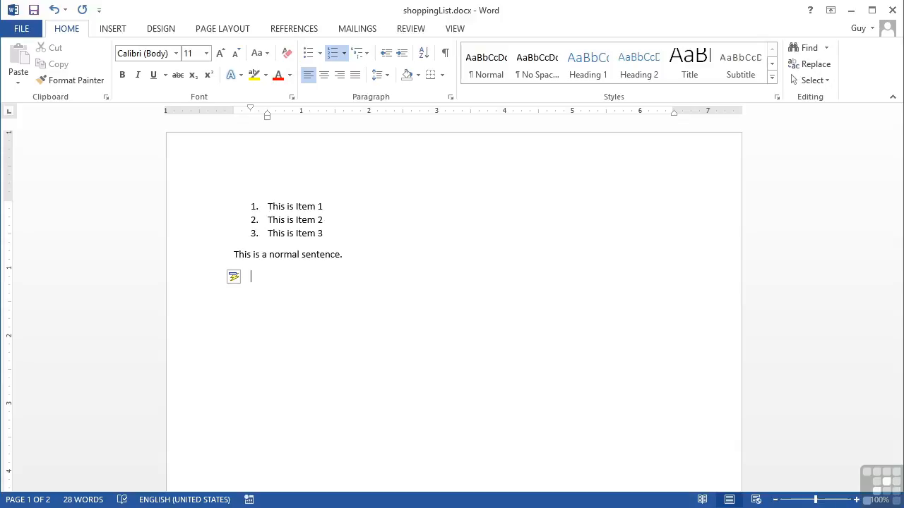
type("List A")
key("Return")
type("LL")
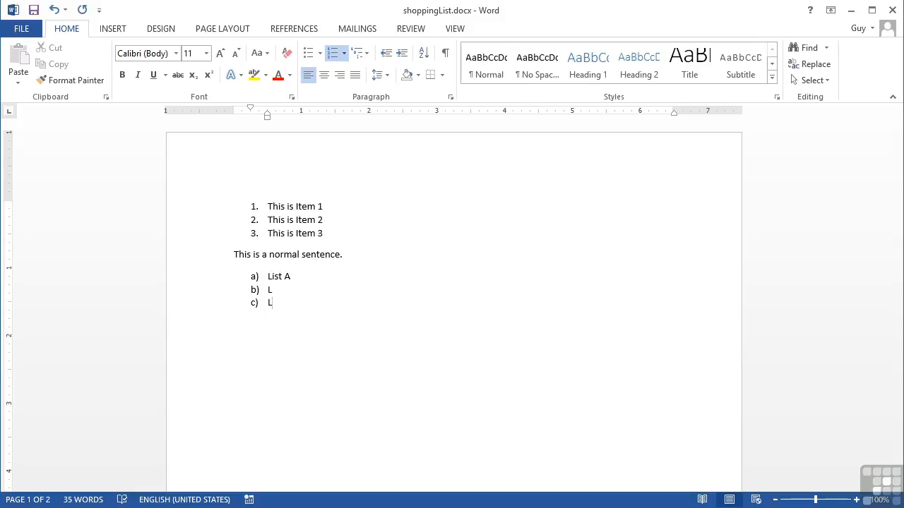
key("Return")
key("Return")
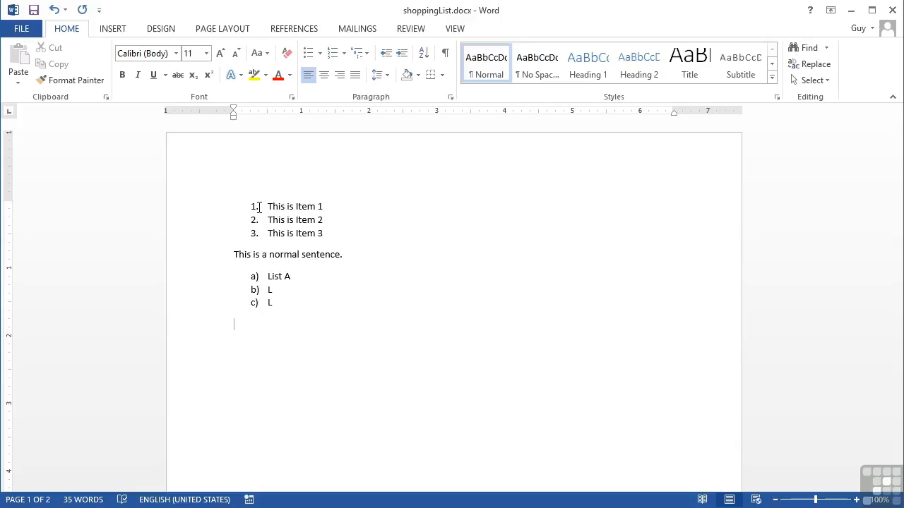
Add a Roman numeral list in the i) format with two items reading "Roman", and end the list.
type("i)")
key("space")
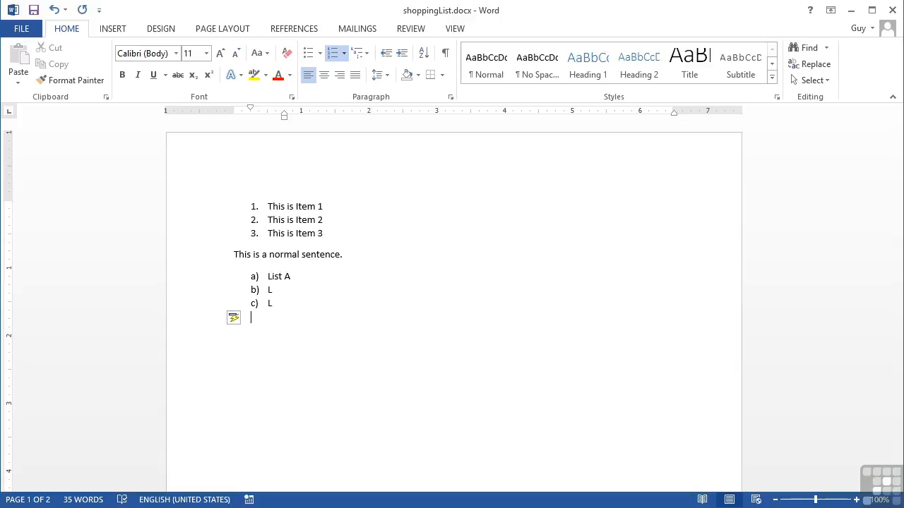
type("Roman")
key("Return")
type("Roman")
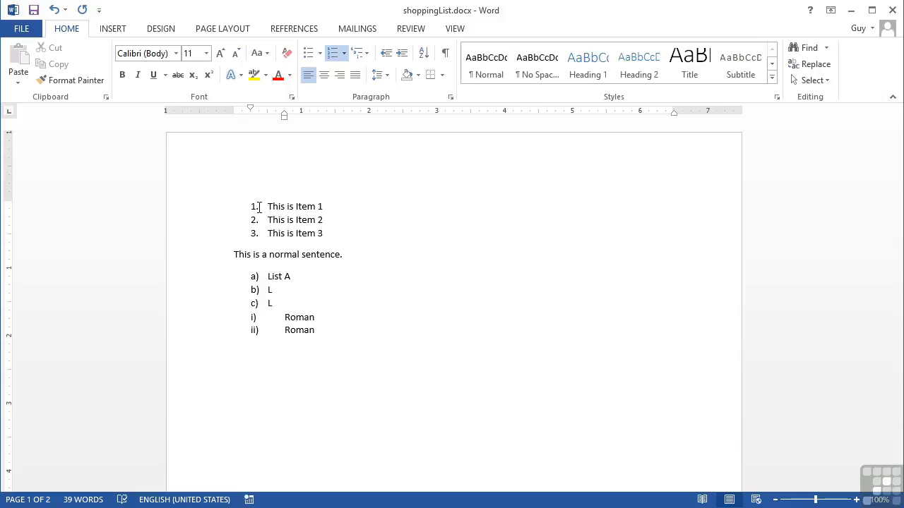
key("Return")
key("Return")
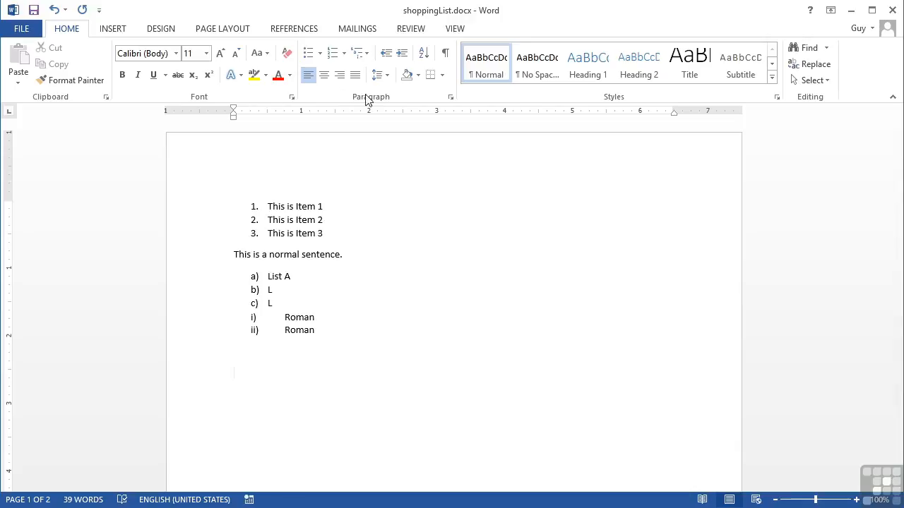
Start a bulleted list with solid round bullets below the Roman list, entering the items "Bullet 1" and "B".
left_click(308, 55)
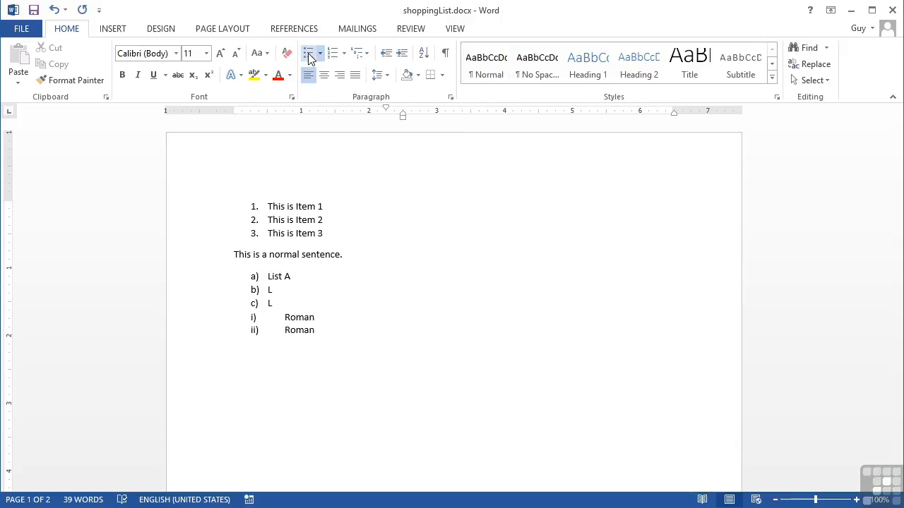
left_click(320, 54)
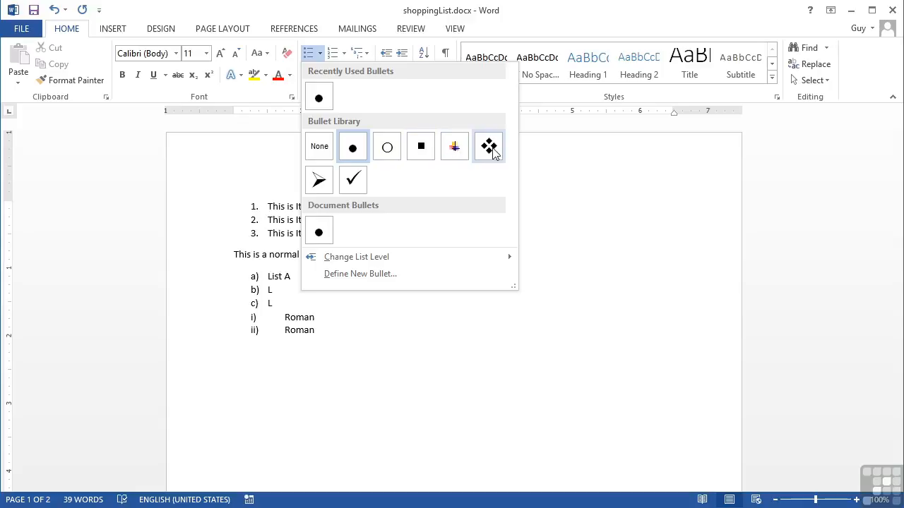
left_click(360, 154)
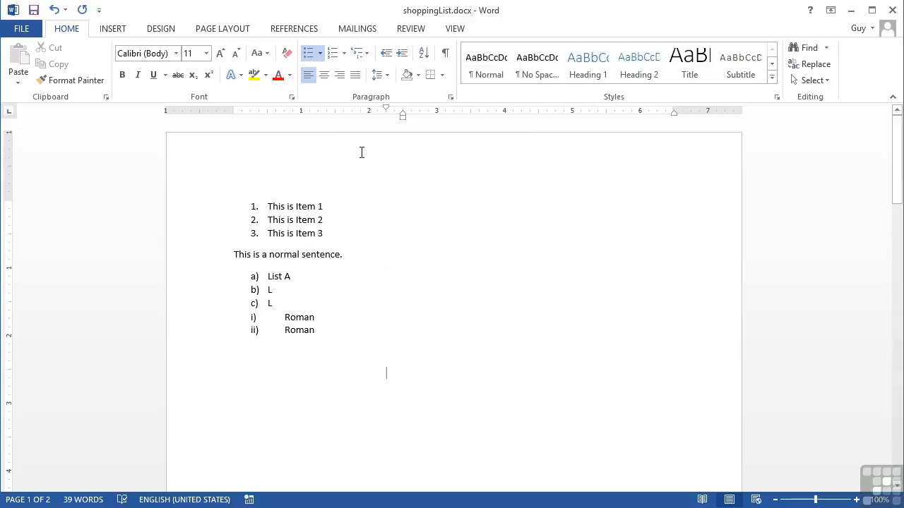
type("Bullet")
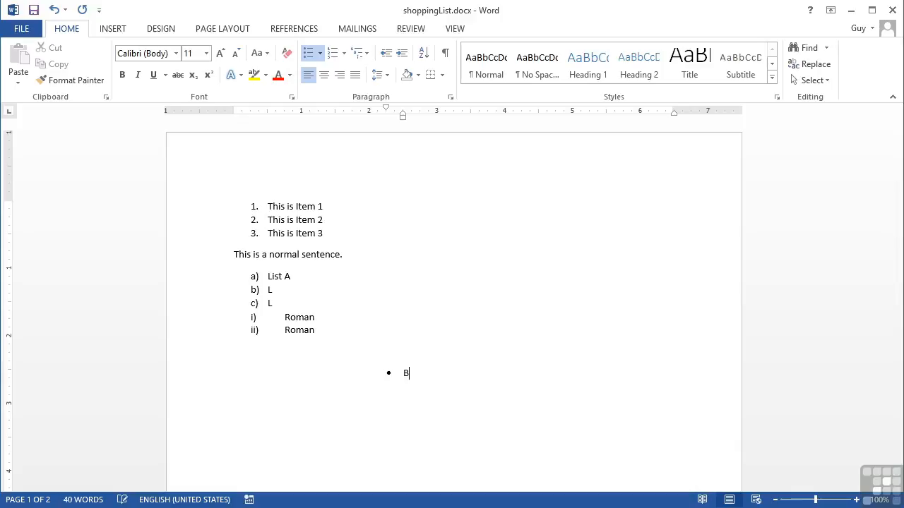
type("1")
key("Return")
type("B")
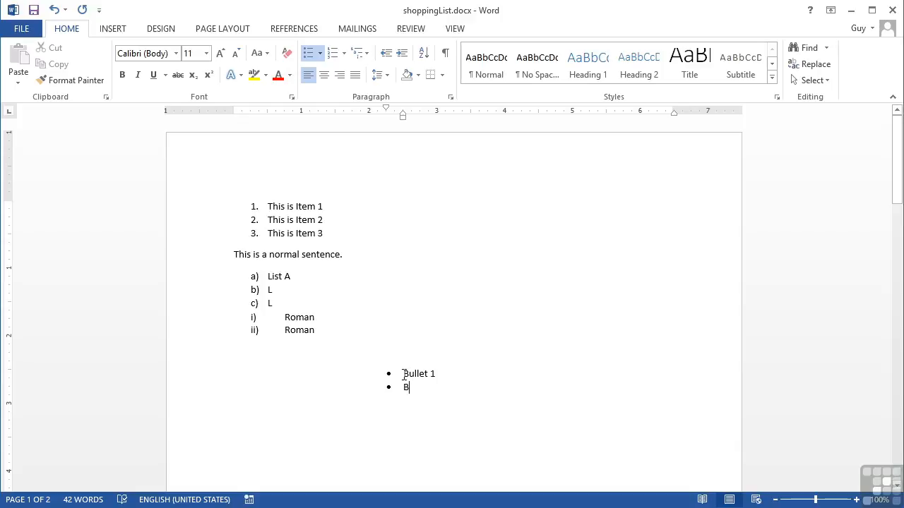
Decrease the indent of the "Bullet 1" and "B" items until they line up with the lists above.
left_click_drag(411, 386, 410, 379)
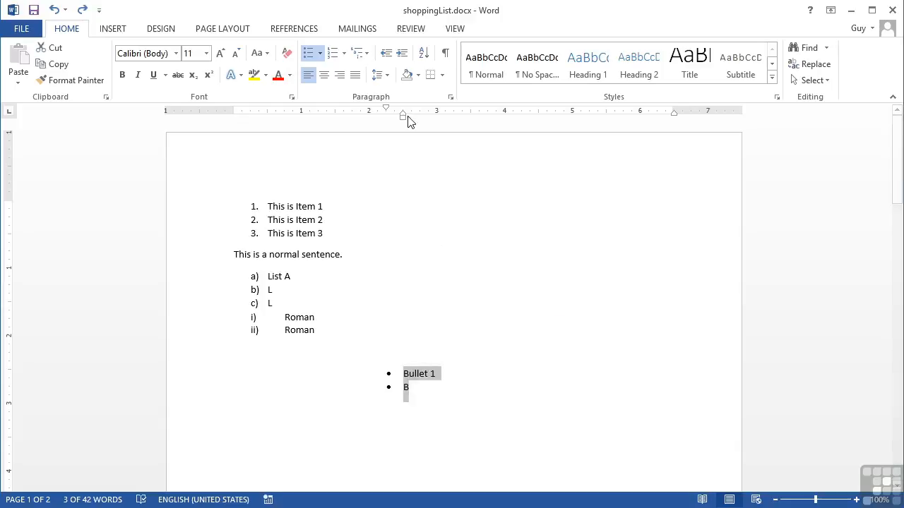
left_click(385, 58)
left_click(384, 58)
left_click(385, 58)
left_click(384, 58)
left_click(385, 59)
left_click(384, 58)
left_click(385, 59)
left_click(385, 59)
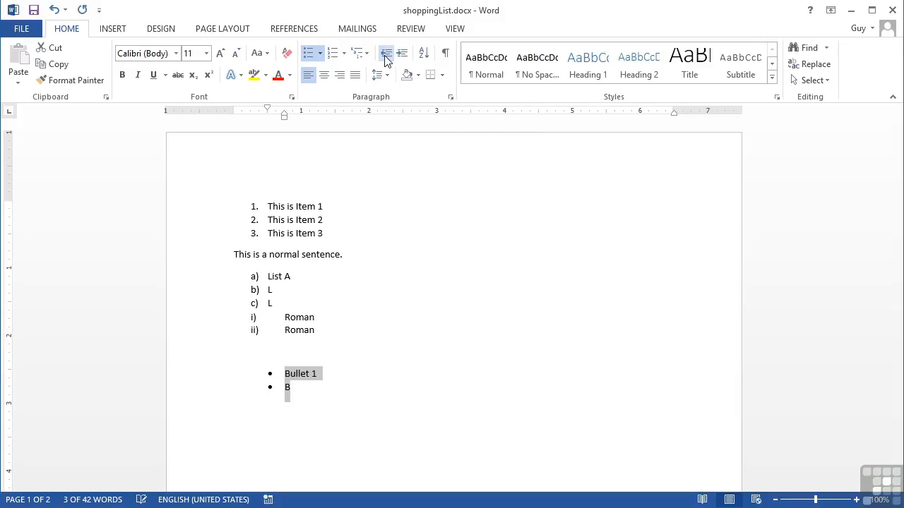
left_click(385, 58)
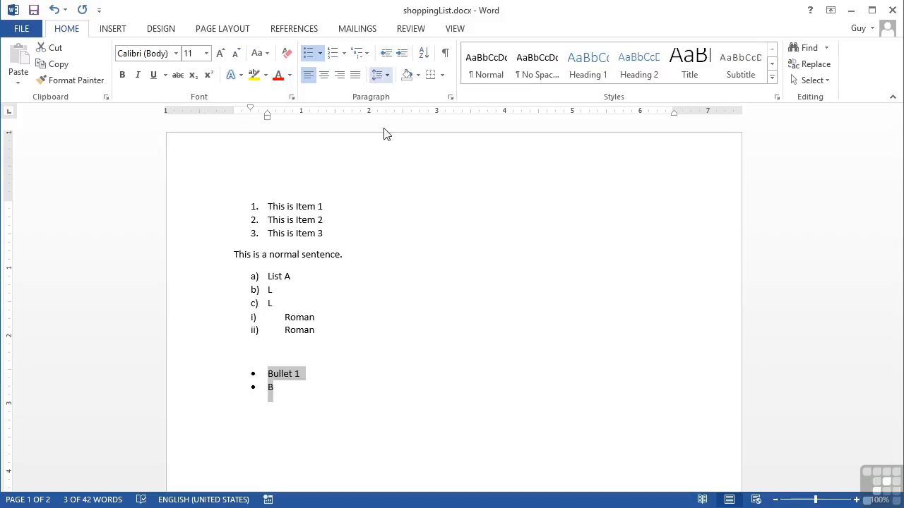
Add the items "Under" and "Over" below "B" and change the whole list to solid square bullets.
left_click(303, 387)
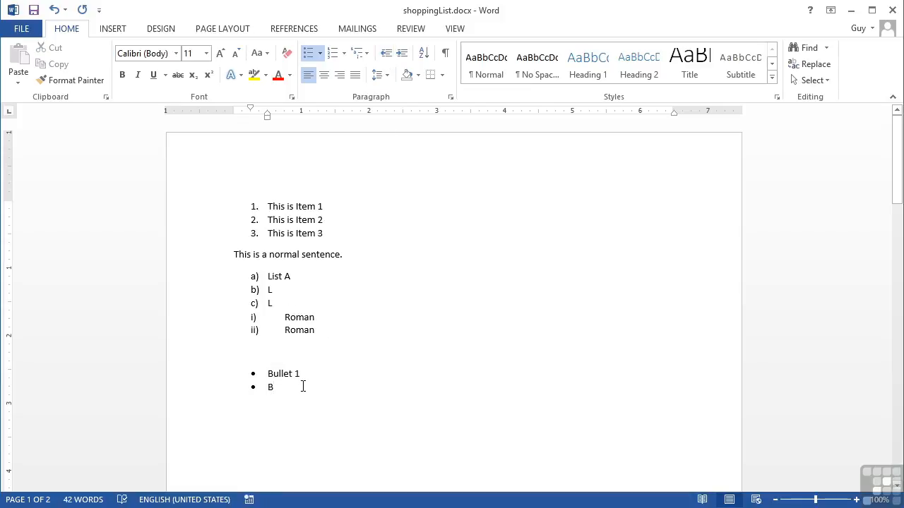
key("Return")
key("Return")
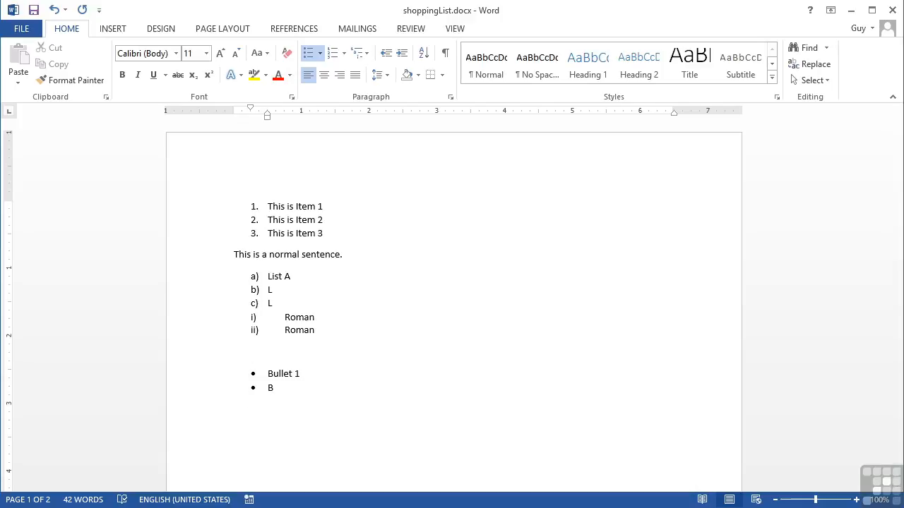
type("Under")
key("Return")
type("Over")
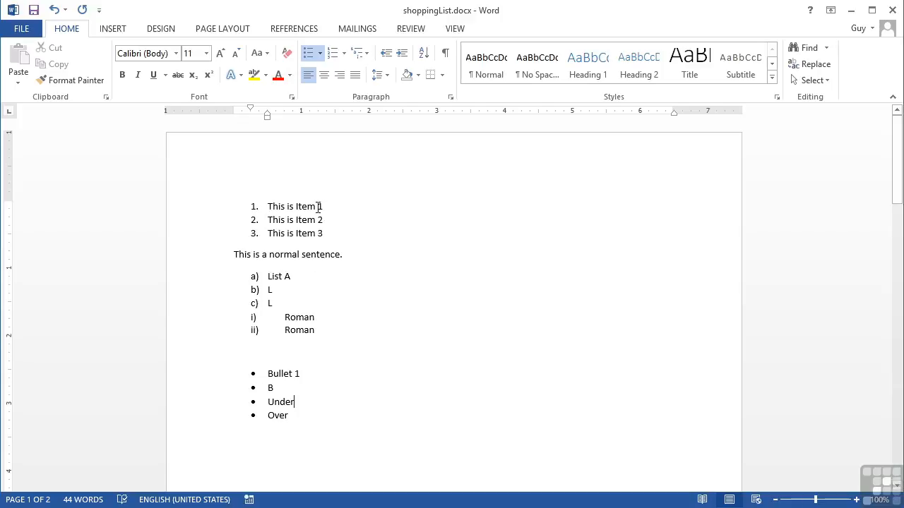
left_click(320, 54)
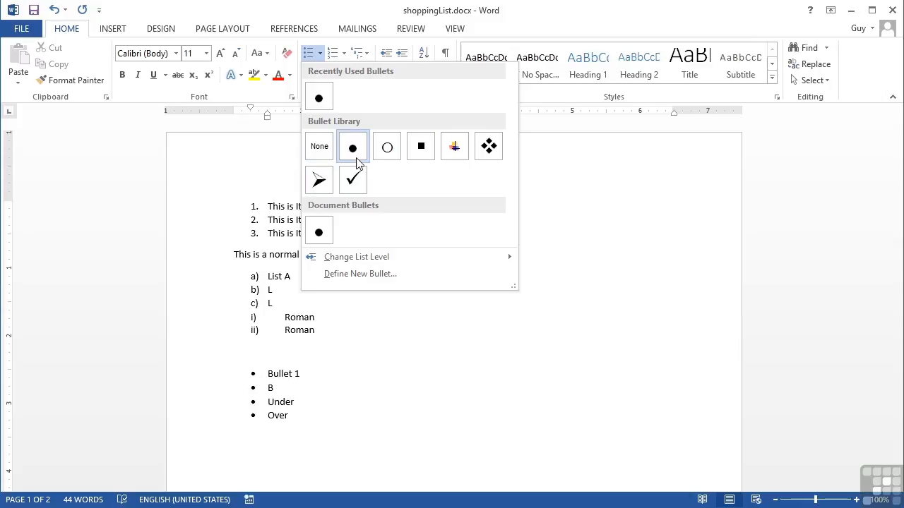
left_click(420, 154)
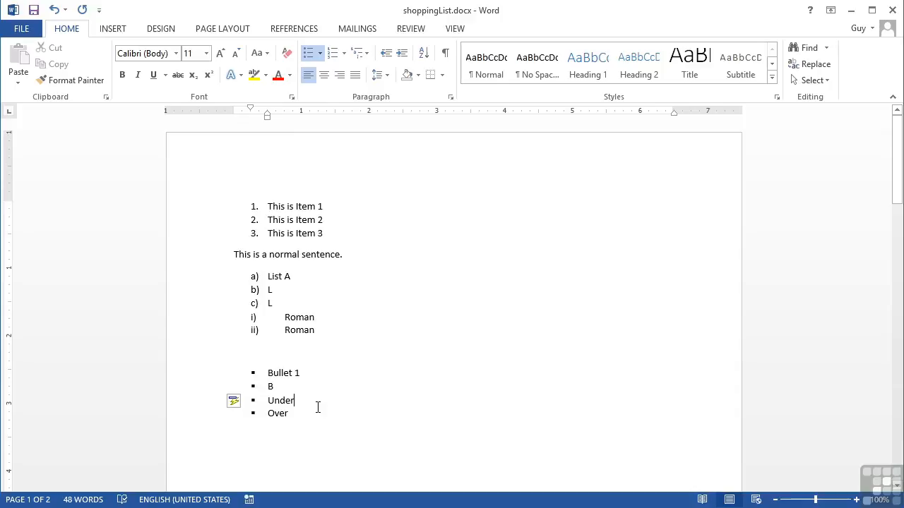
Convert the "This is Item" list to solid round bullets and from there to lowercase Roman numbering (i., ii., iii.).
left_click_drag(334, 235, 311, 224)
left_click(310, 225)
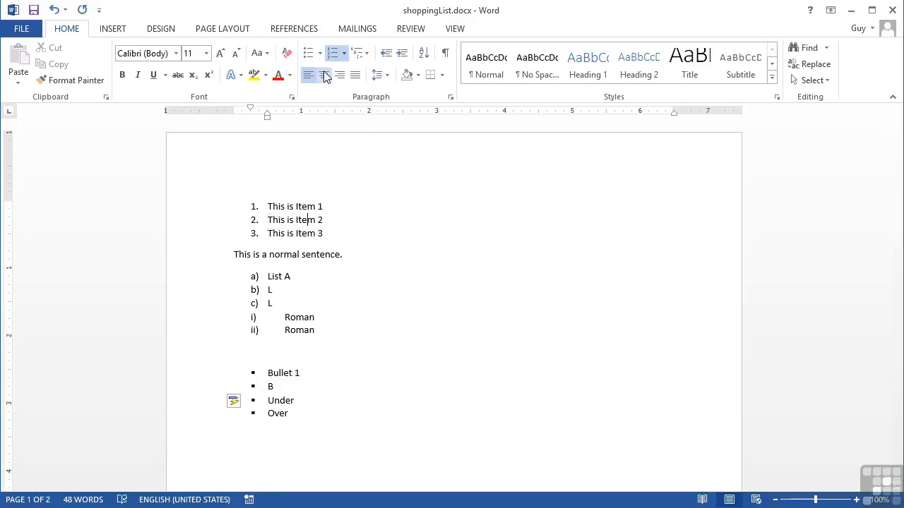
left_click(344, 60)
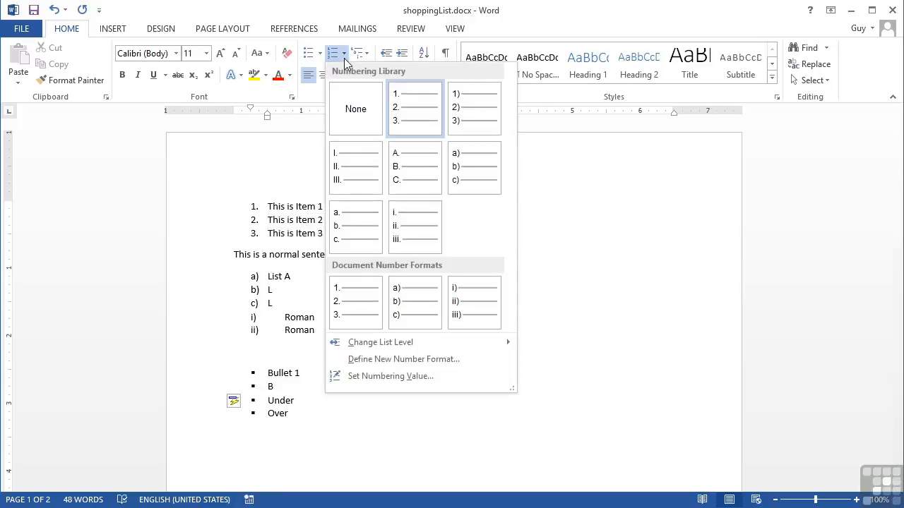
left_click(344, 58)
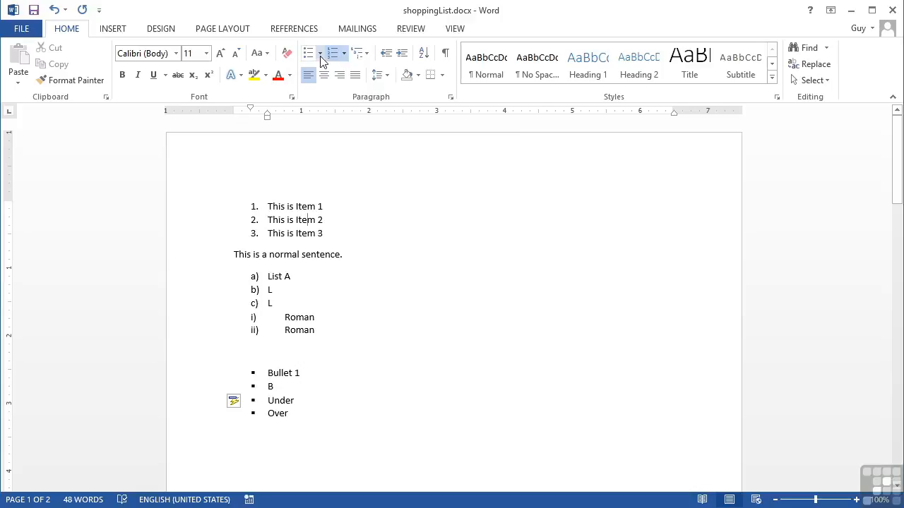
left_click(320, 55)
left_click(351, 151)
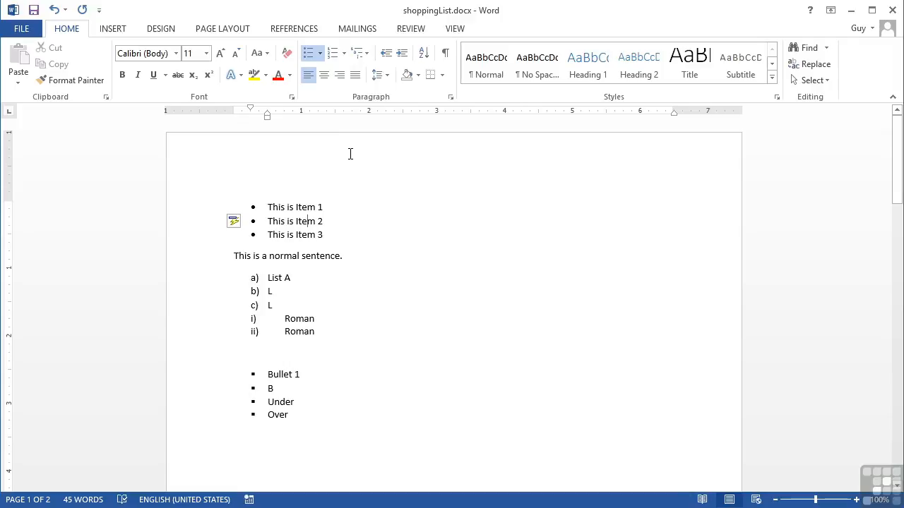
left_click(344, 53)
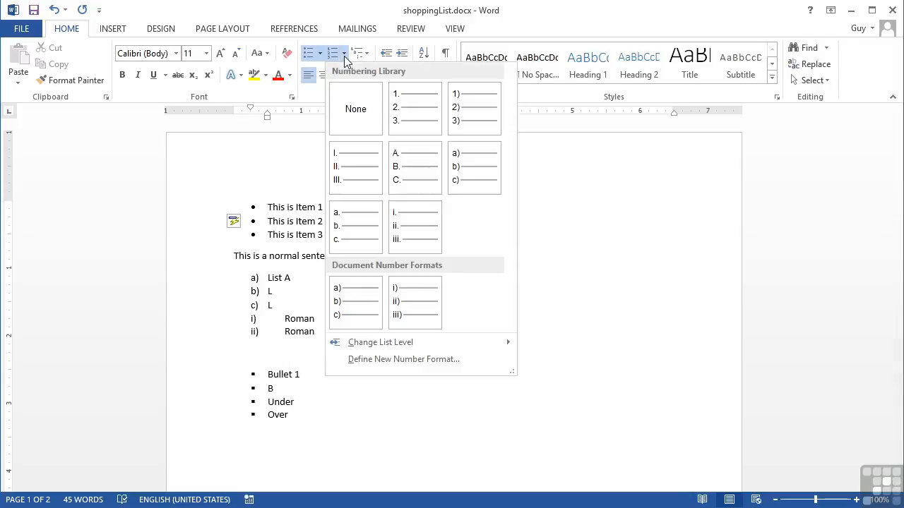
left_click(415, 223)
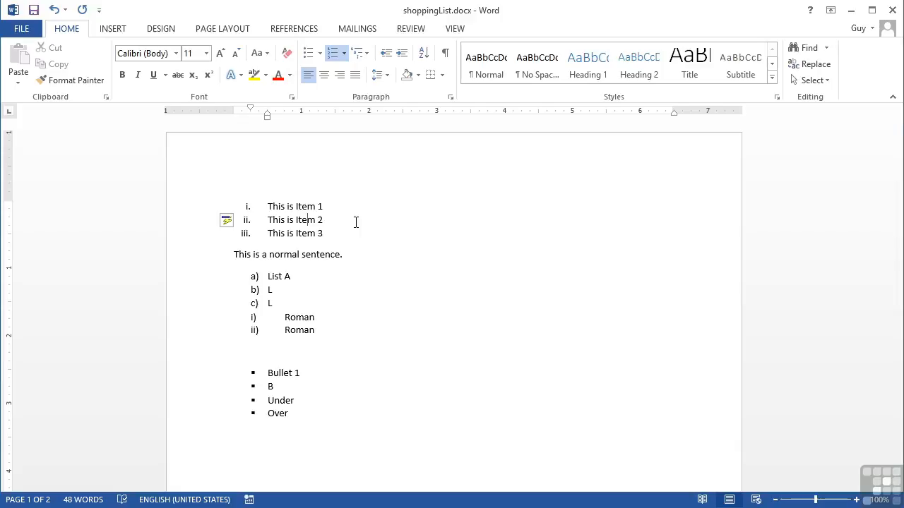
Format the shopping items from Milk to Sausages on page 2 as a list with check mark bullets.
scroll(356, 223, "down", 15)
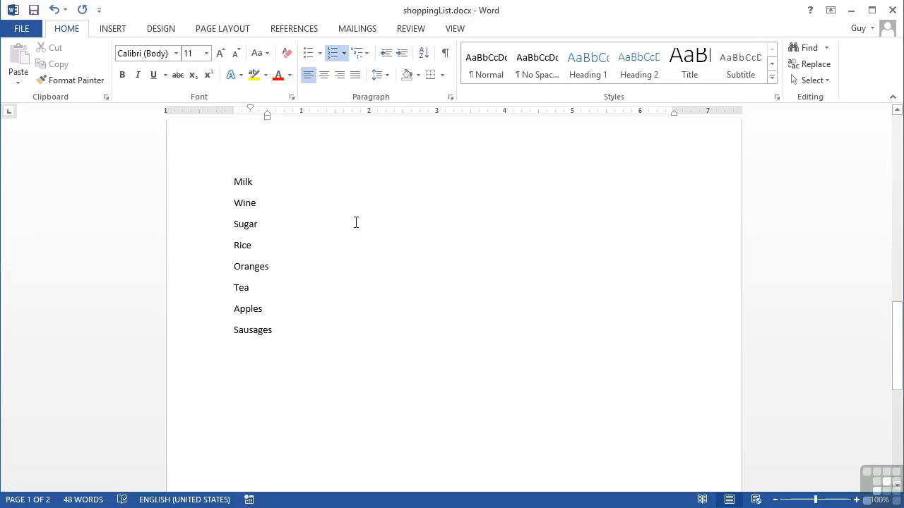
left_click_drag(291, 323, 235, 181)
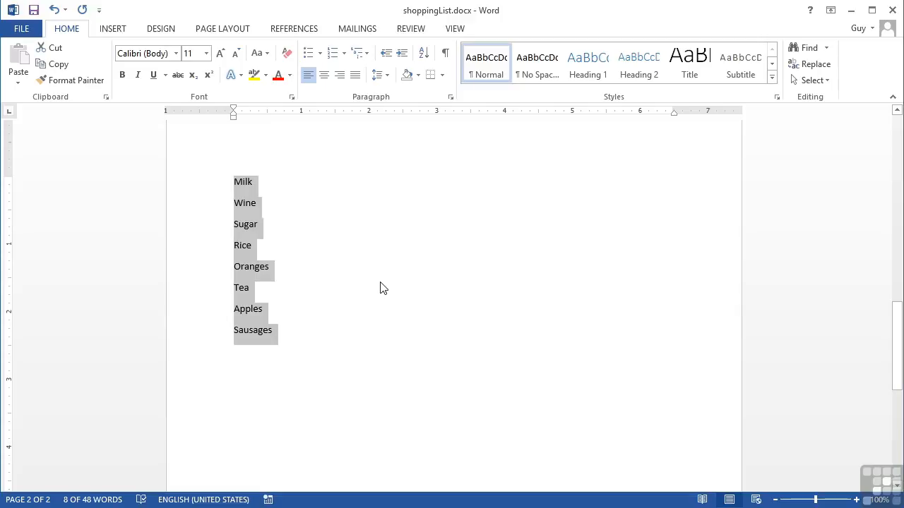
left_click(319, 55)
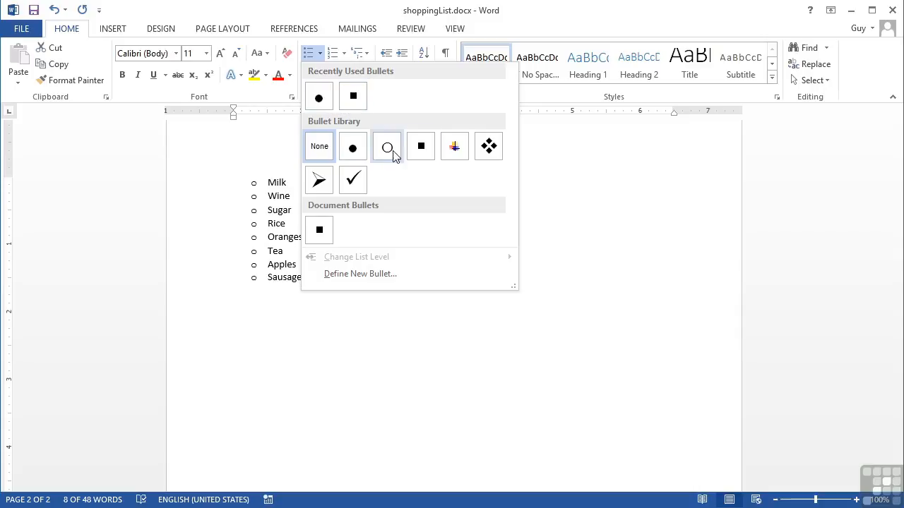
left_click(353, 179)
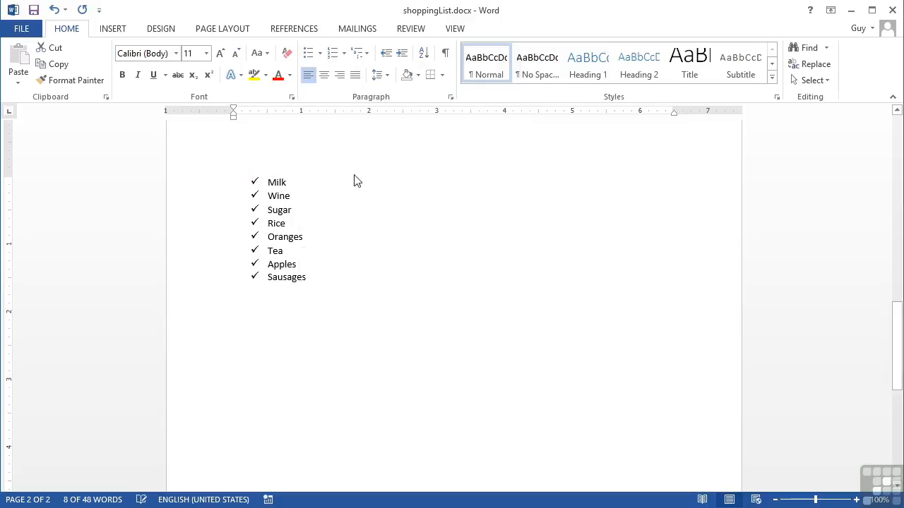
Change the shopping list to lowercase Roman numbering (i., ii., iii.) and from there to solid round bullets.
left_click(344, 54)
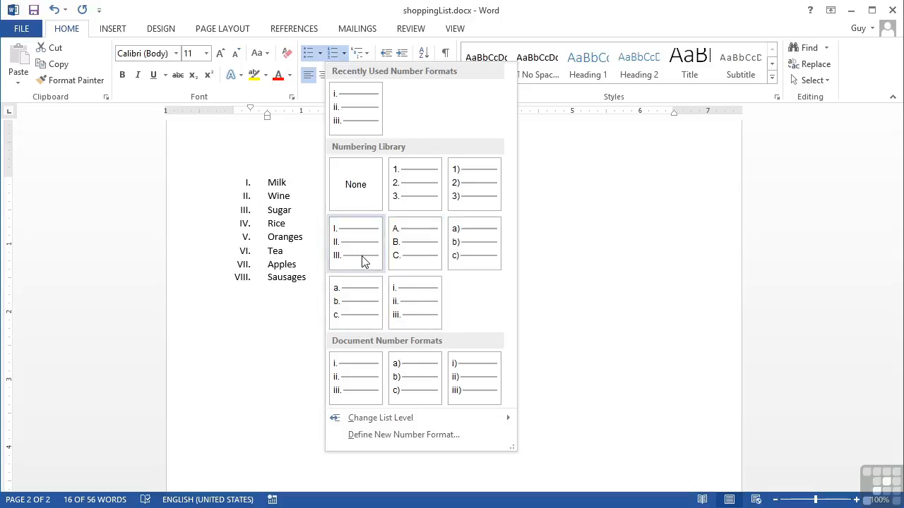
left_click(414, 295)
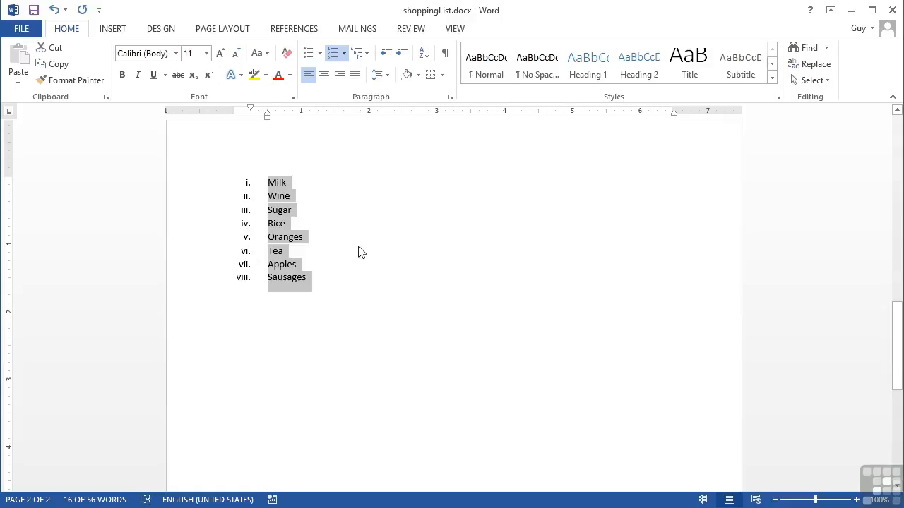
left_click(310, 241)
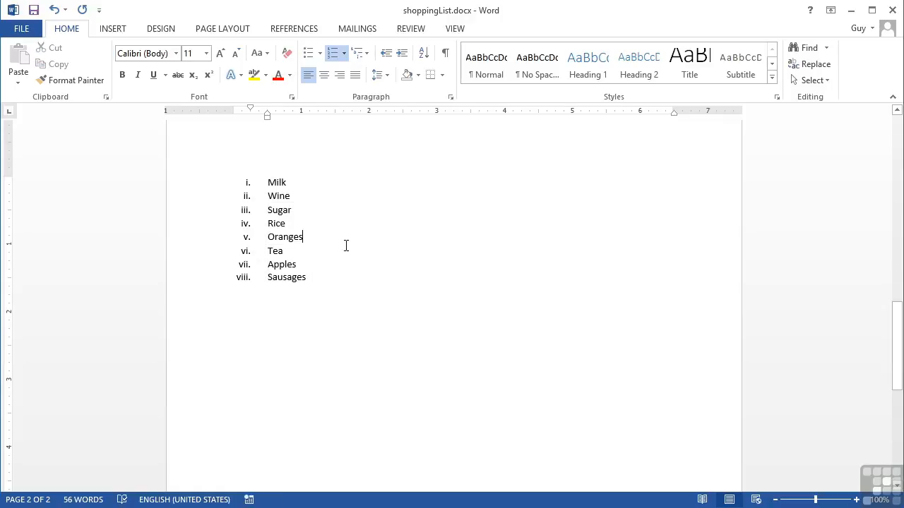
left_click(320, 53)
left_click(359, 149)
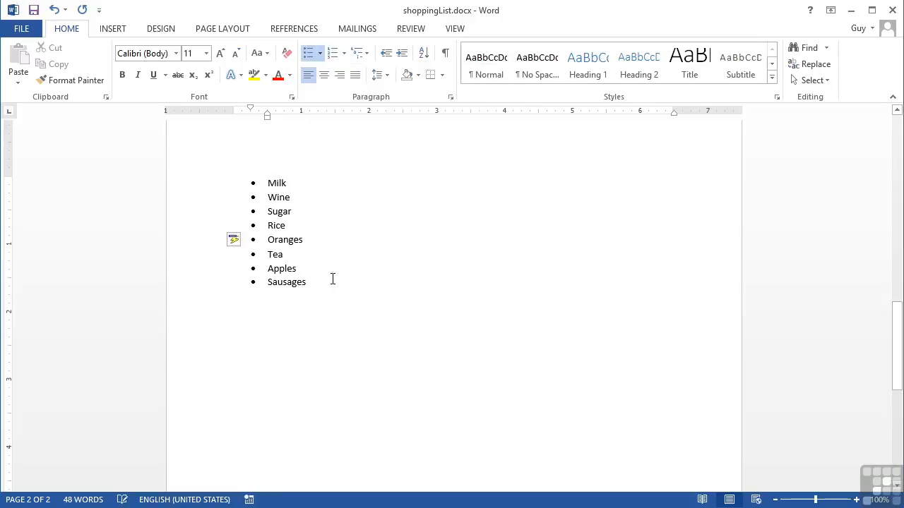